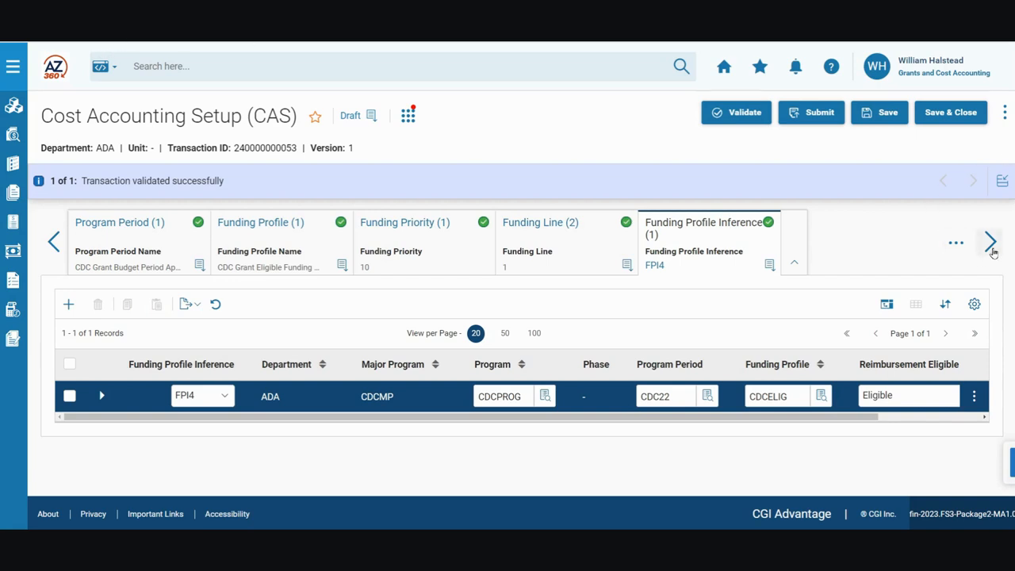
- Add a budget line to the setup's Budget section with the Reimbursable Grant Budget transaction code BGPDR
{"action": "left_click", "coordinate": [990, 242]}
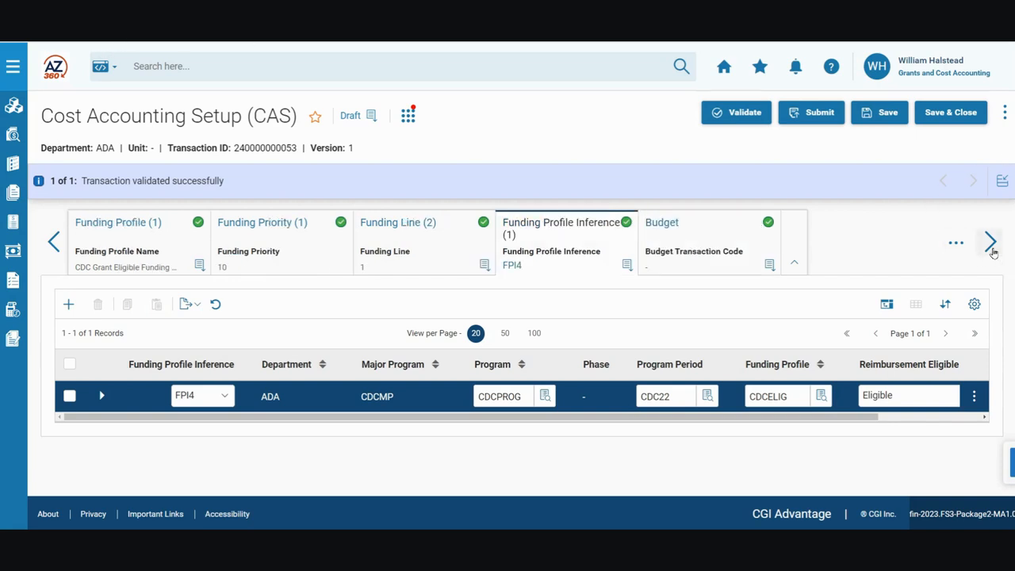
{"action": "left_click", "coordinate": [695, 235]}
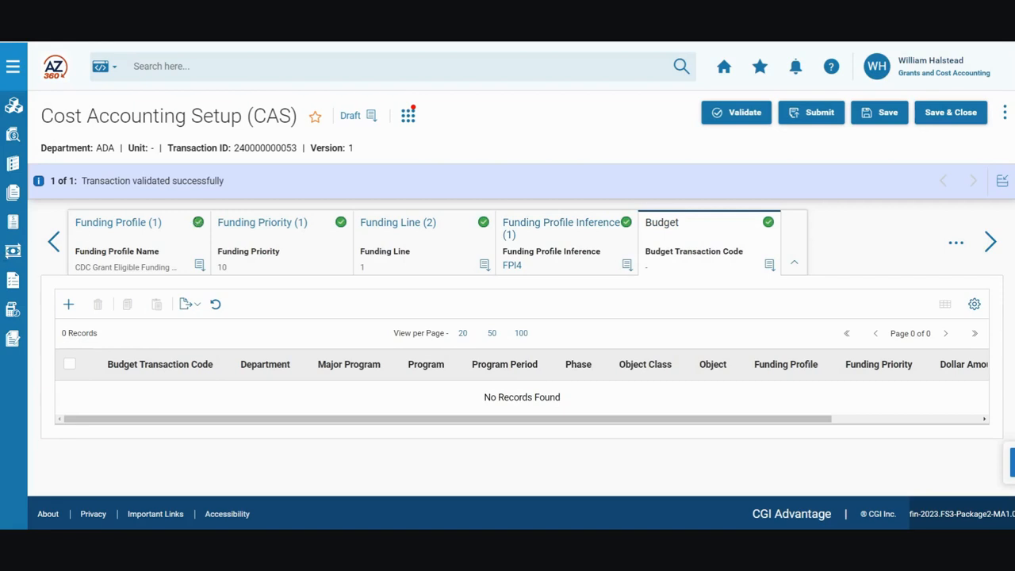
{"action": "left_click", "coordinate": [69, 307]}
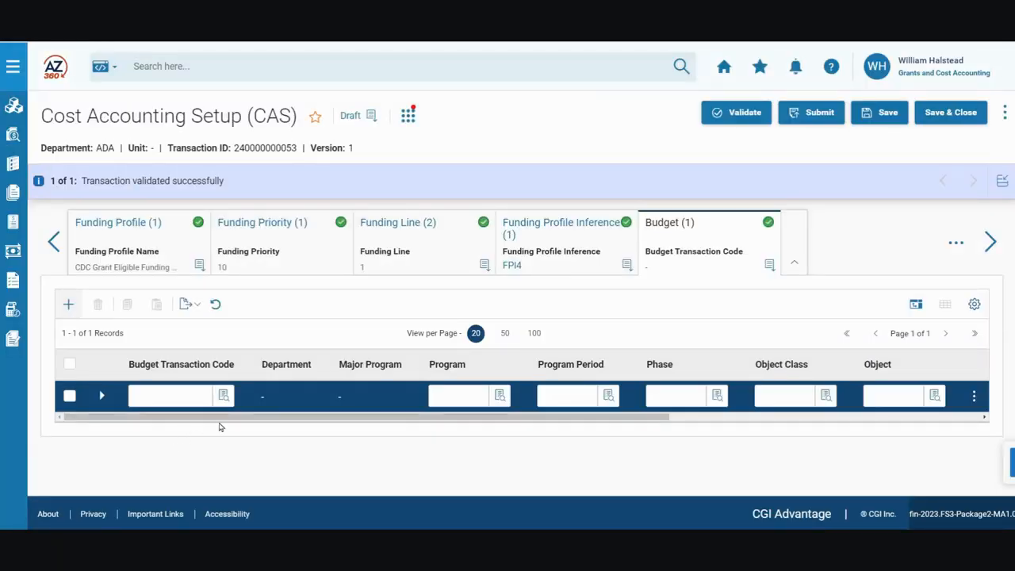
{"action": "left_click", "coordinate": [224, 395]}
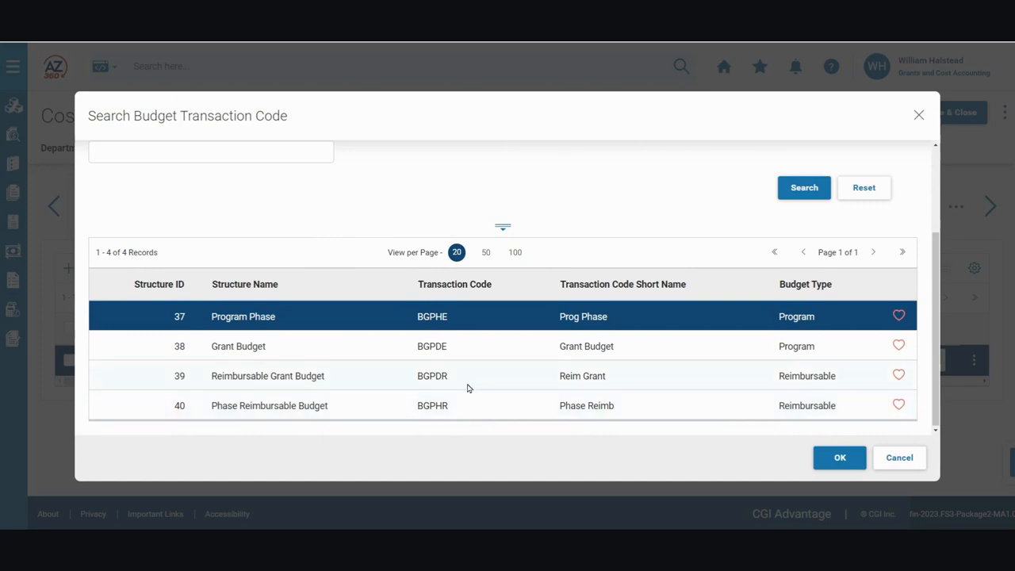
{"action": "left_click", "coordinate": [468, 382]}
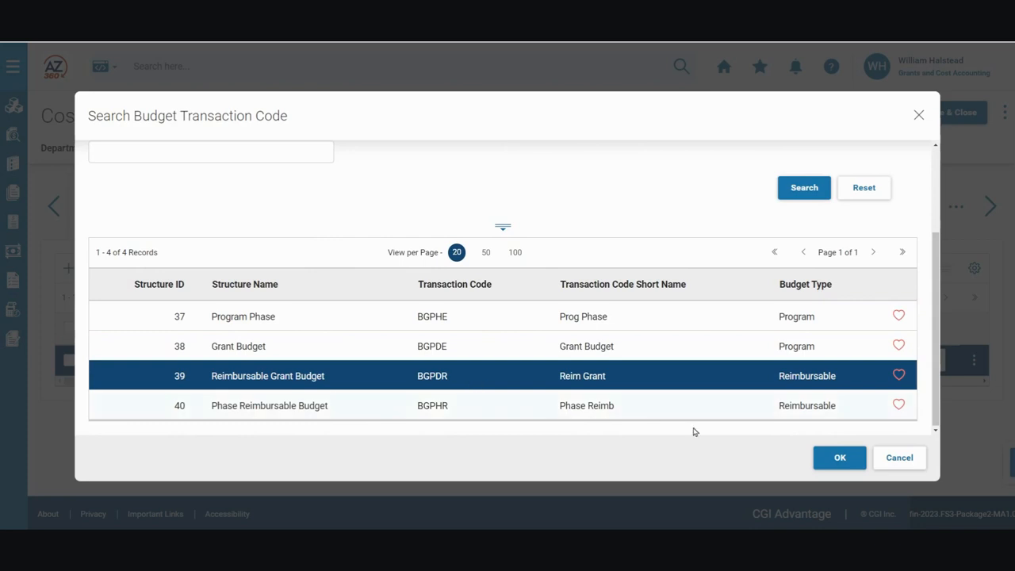
{"action": "left_click", "coordinate": [838, 458]}
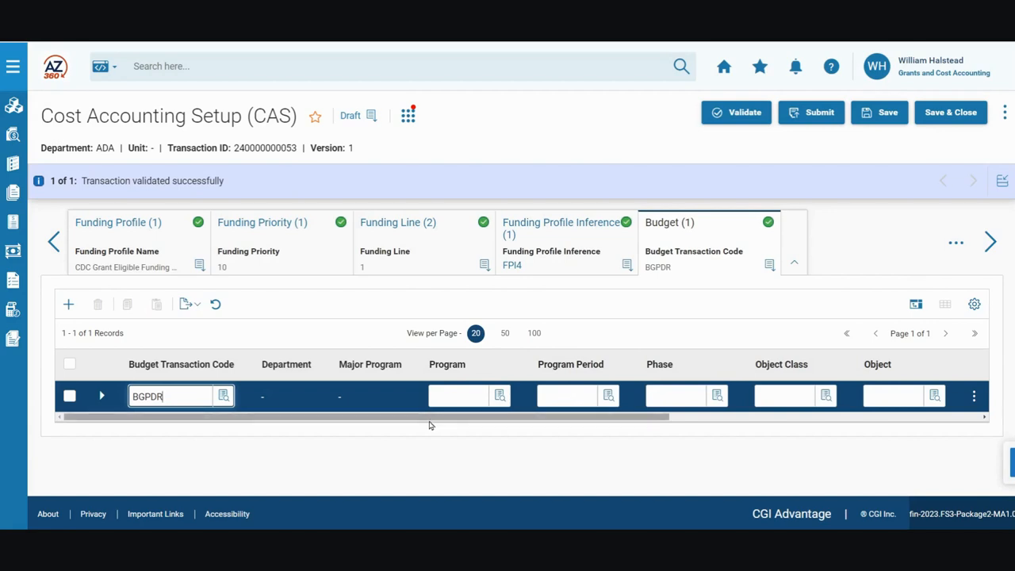
- Set the BGPDR budget line's program to CDCPROG and its program period to CDC22
{"action": "left_click", "coordinate": [454, 396]}
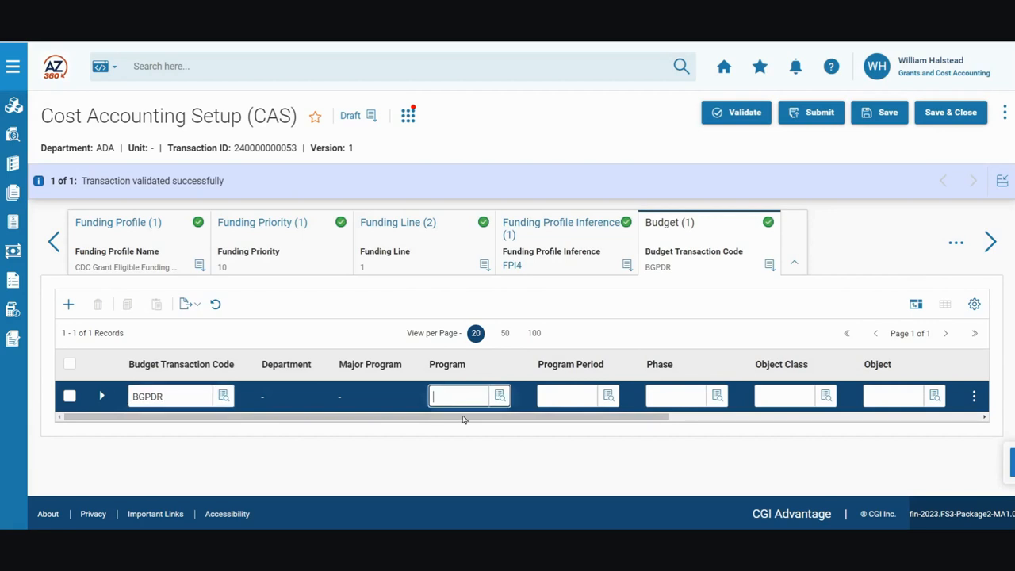
{"action": "type", "text": "CDCPROG"}
{"action": "left_click", "coordinate": [567, 403]}
{"action": "type", "text": "CDC22"}
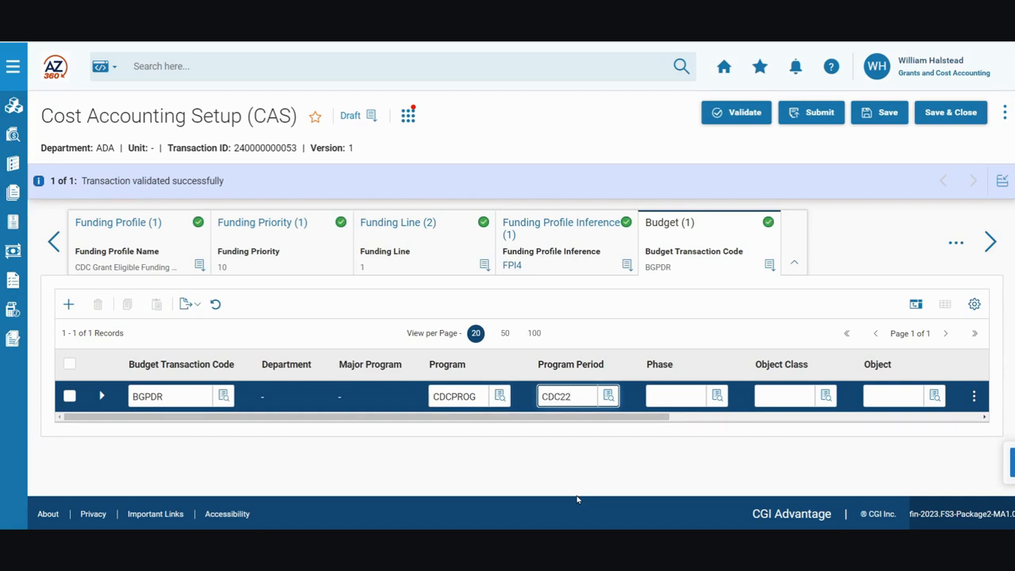
- Give the BGPDR budget line funding profile CDCELIG, funding priority 10 and a dollar amount of 630000
{"action": "left_click_drag", "start_coordinate": [541, 418], "coordinate": [927, 420]}
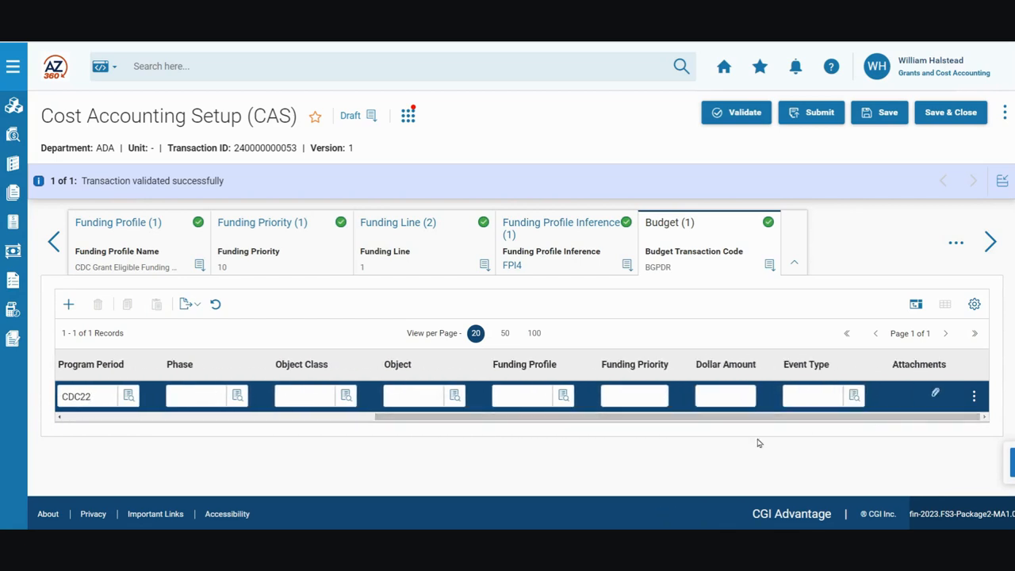
{"action": "left_click", "coordinate": [520, 393]}
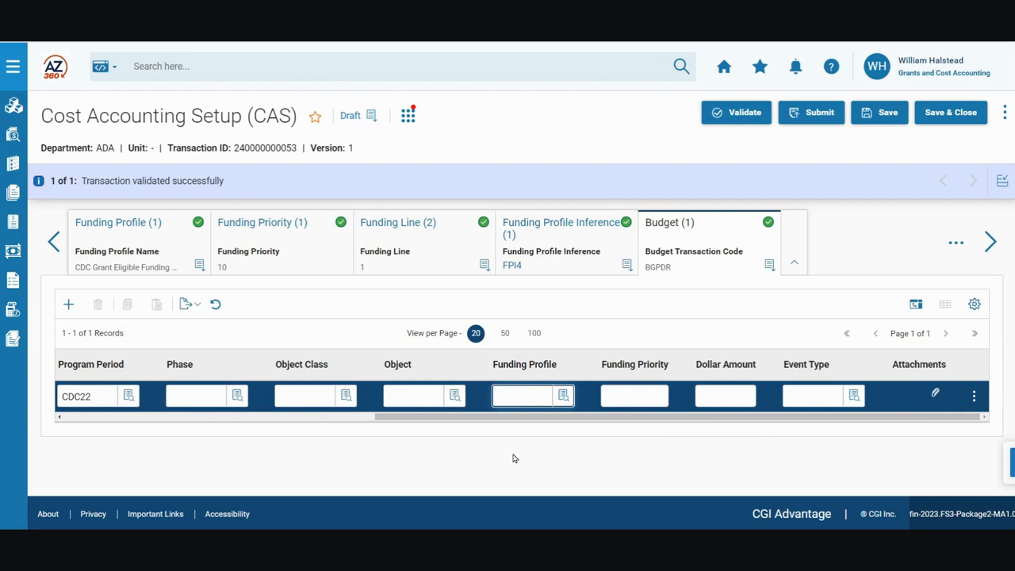
{"action": "type", "text": "CDCELIG"}
{"action": "left_click", "coordinate": [617, 395]}
{"action": "type", "text": "10"}
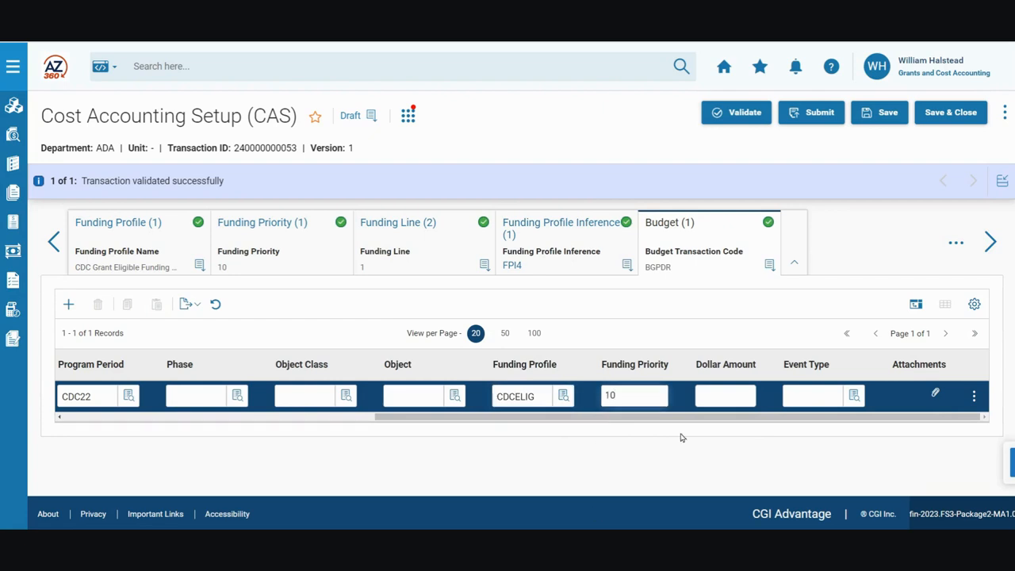
{"action": "left_click", "coordinate": [716, 399]}
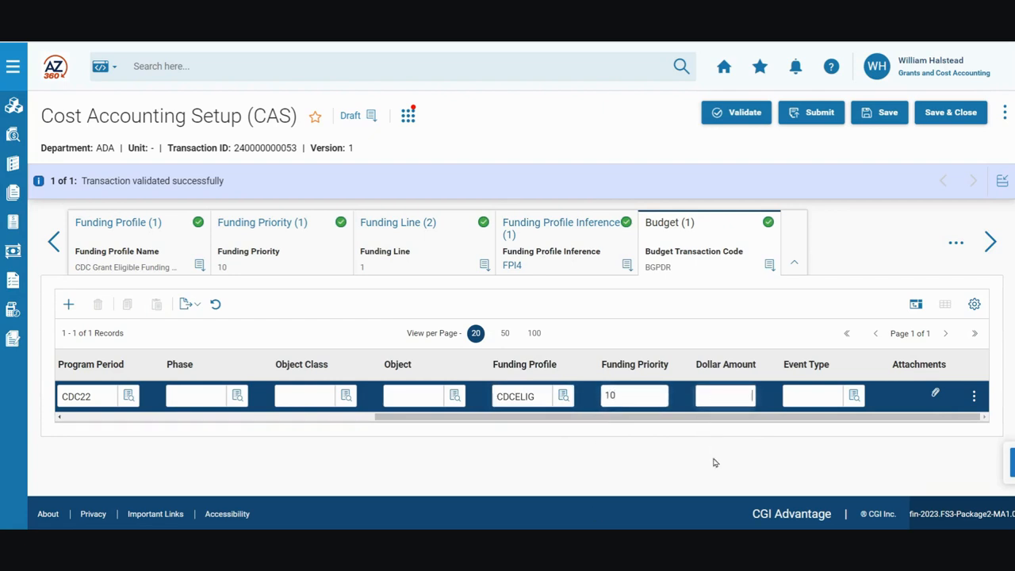
{"action": "type", "text": "630000"}
- Look up and assign event type BG22, Award Reimbursable Budget, to the BGPDR budget line
{"action": "left_click", "coordinate": [856, 396]}
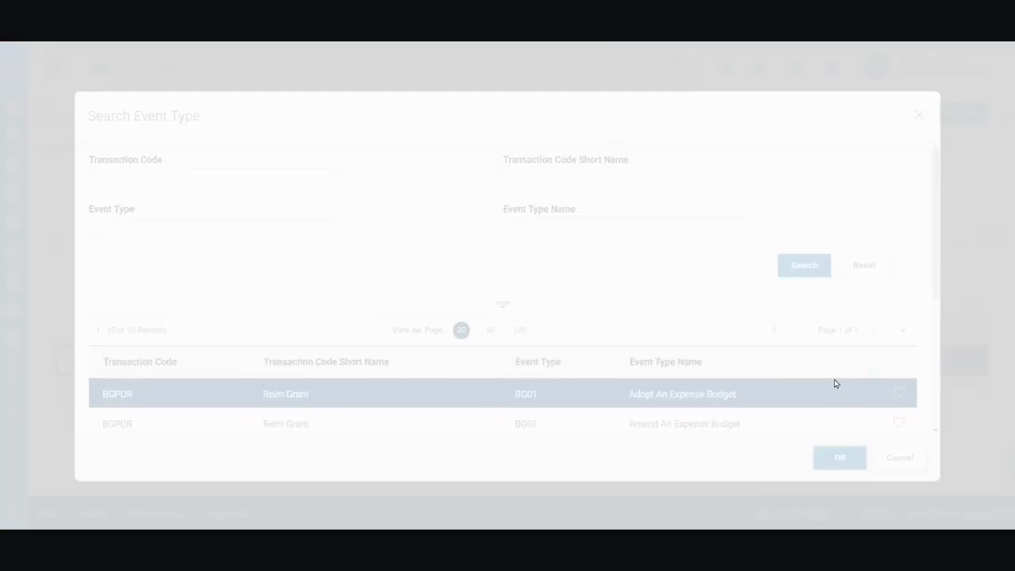
{"action": "scroll", "coordinate": [566, 367], "scroll_direction": "down", "scroll_amount": 5}
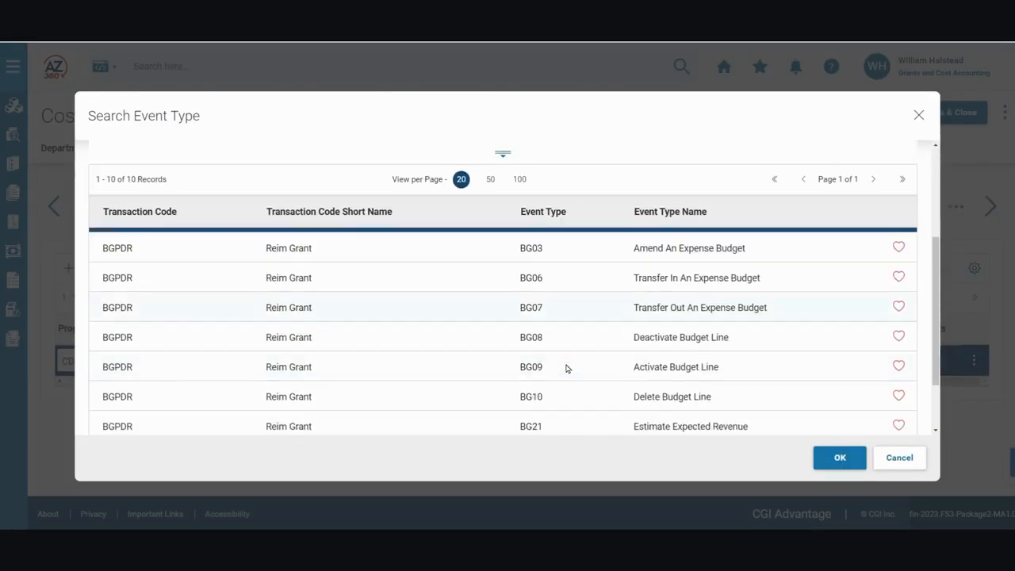
{"action": "left_click", "coordinate": [533, 379]}
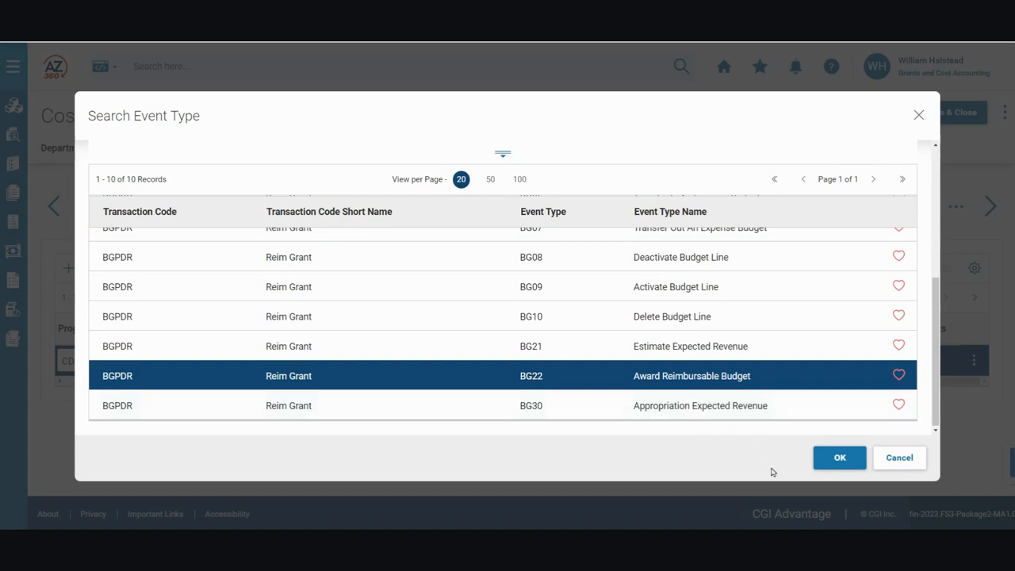
{"action": "left_click", "coordinate": [837, 460]}
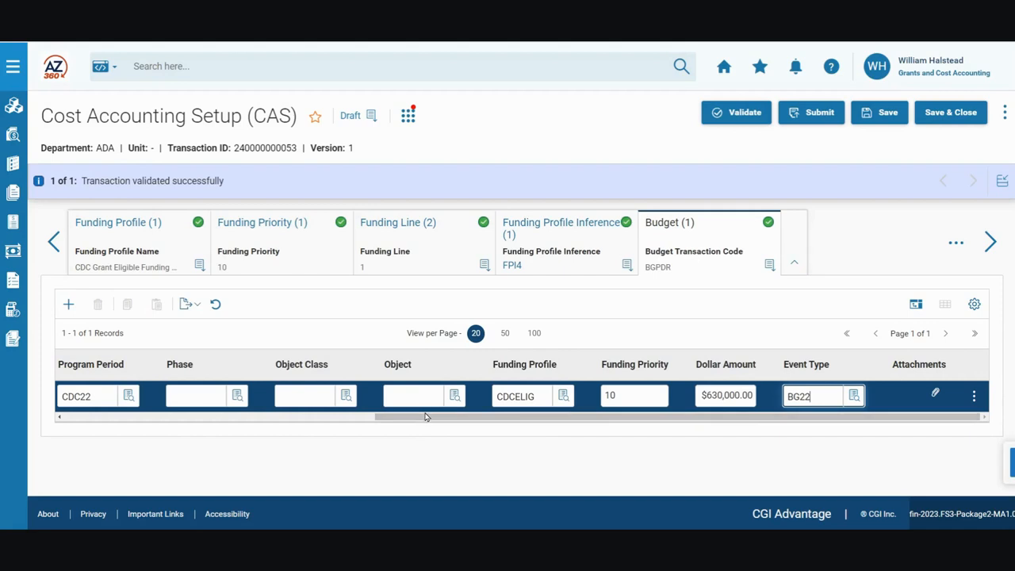
- Add a second budget line with the Grant Budget transaction code BGPDE
{"action": "left_click_drag", "start_coordinate": [433, 419], "coordinate": [49, 415]}
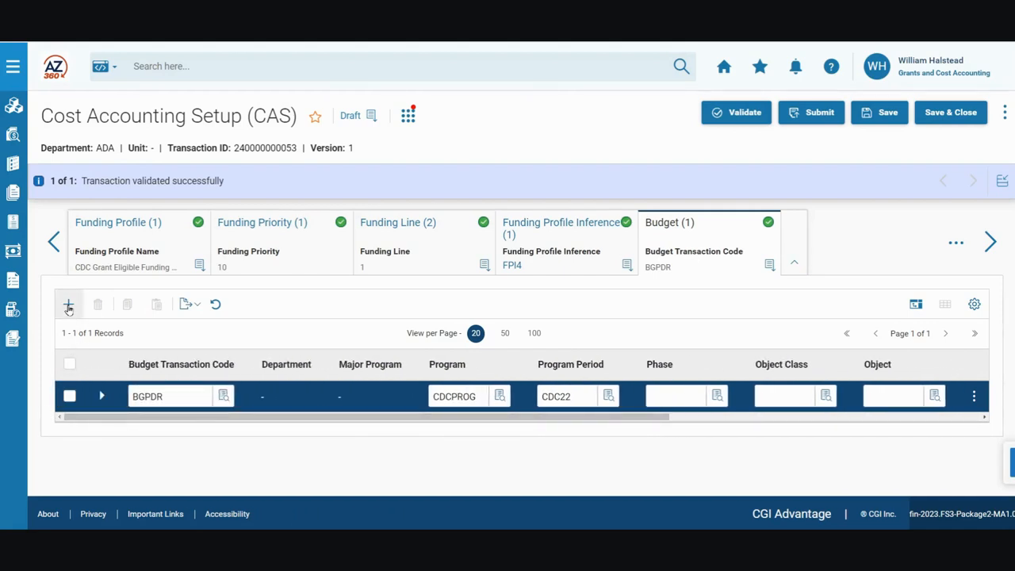
{"action": "left_click", "coordinate": [68, 305]}
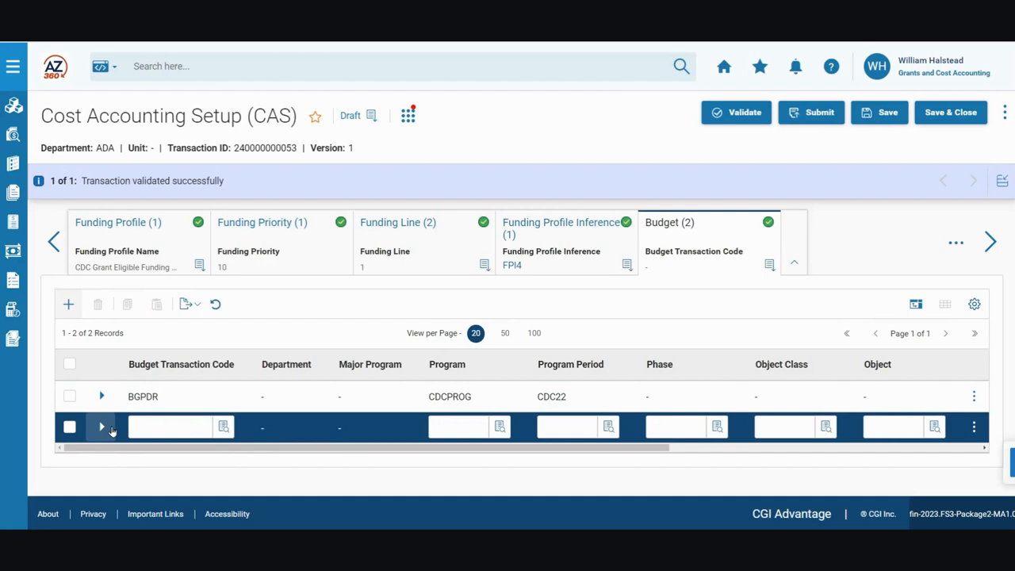
{"action": "left_click", "coordinate": [225, 428]}
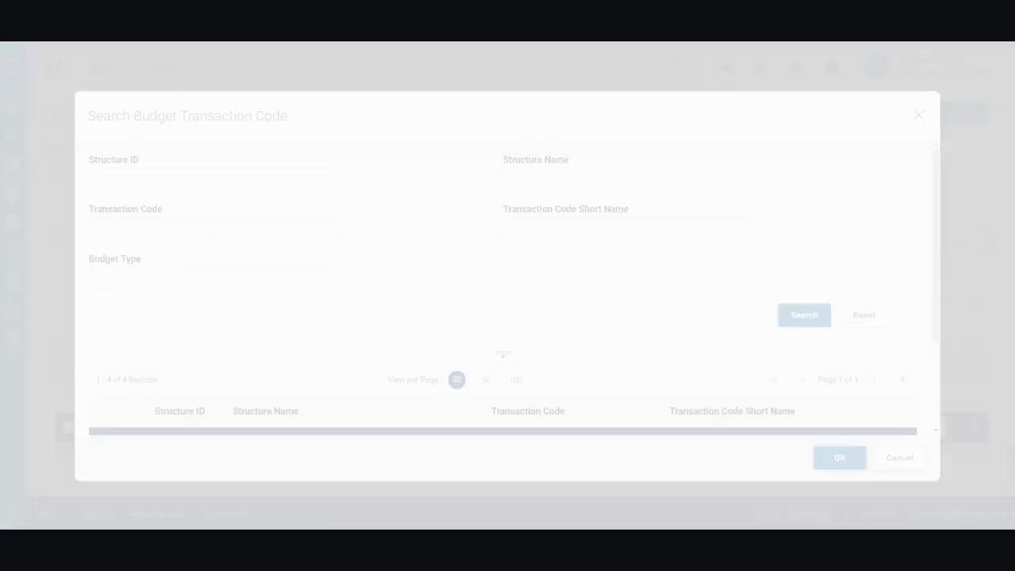
{"action": "scroll", "coordinate": [381, 379], "scroll_direction": "down", "scroll_amount": 2}
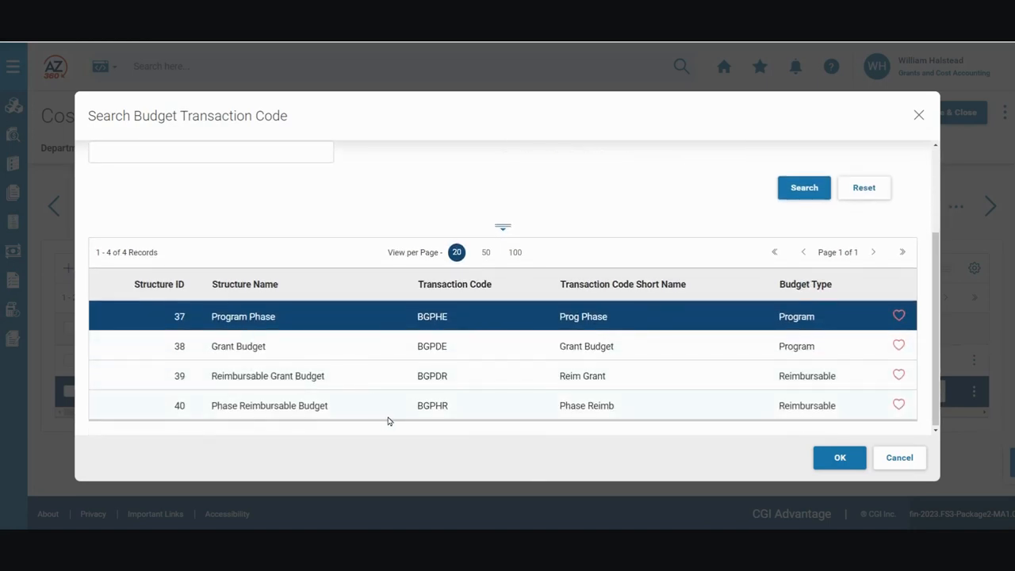
{"action": "left_click", "coordinate": [450, 349]}
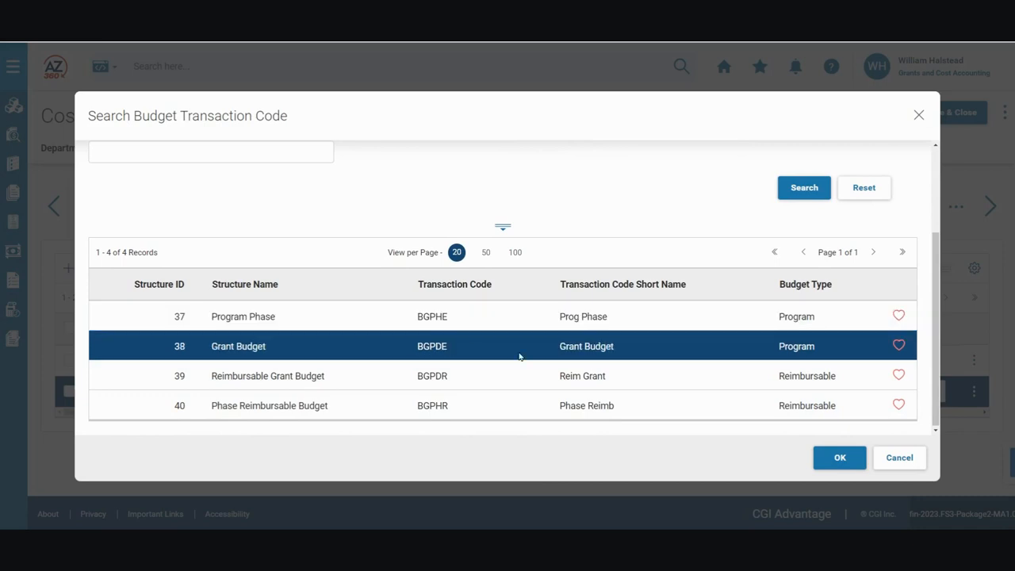
{"action": "left_click", "coordinate": [824, 465]}
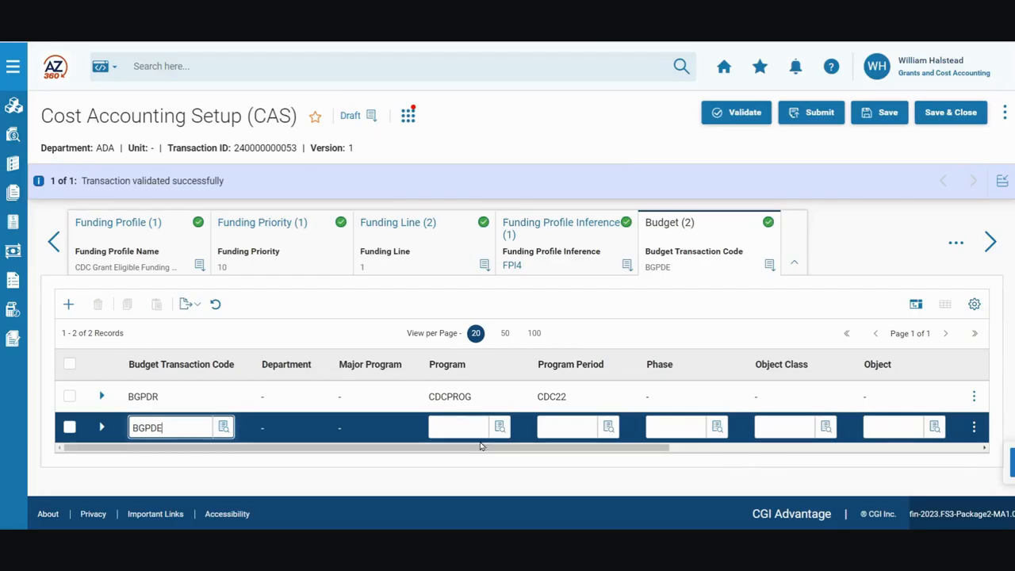
- Set the BGPDE budget line's program to CDCPROG and its program period to CDC22
{"action": "left_click", "coordinate": [461, 425]}
{"action": "type", "text": "CDCPROG"}
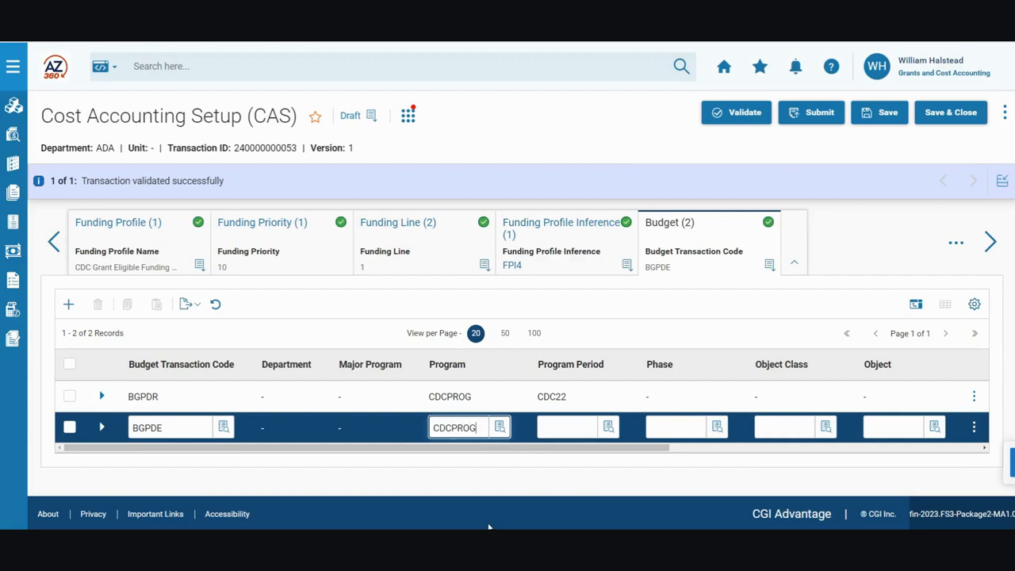
{"action": "left_click", "coordinate": [563, 433]}
{"action": "type", "text": "CDC22"}
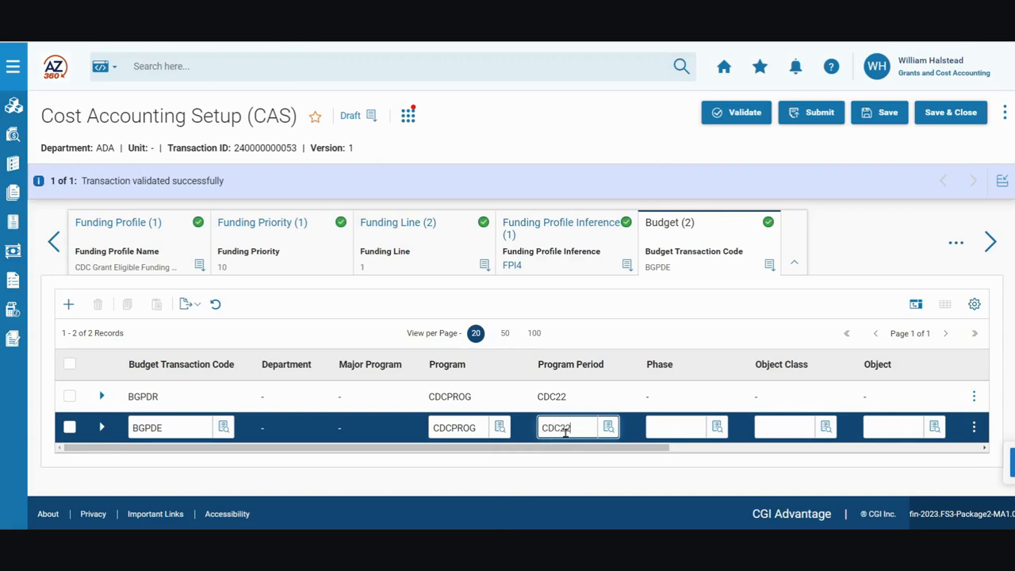
- Give the BGPDE budget line a dollar amount of 630000 and event type BG01, Adopt An Expense Budget
{"action": "left_click_drag", "start_coordinate": [598, 449], "coordinate": [951, 457]}
{"action": "left_click", "coordinate": [707, 429]}
{"action": "type", "text": "630000"}
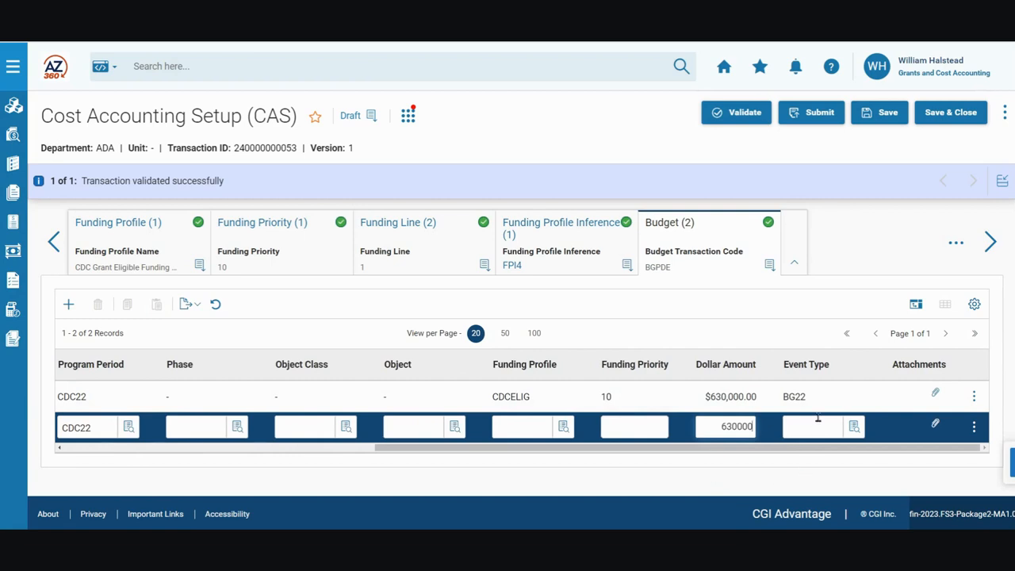
{"action": "left_click", "coordinate": [854, 427]}
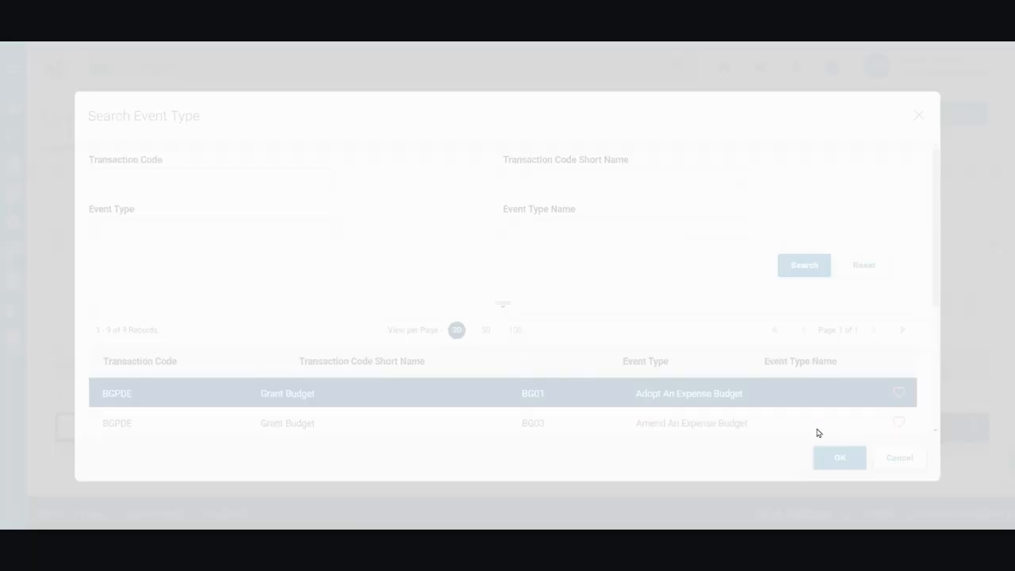
{"action": "scroll", "coordinate": [396, 428], "scroll_direction": "down", "scroll_amount": 1}
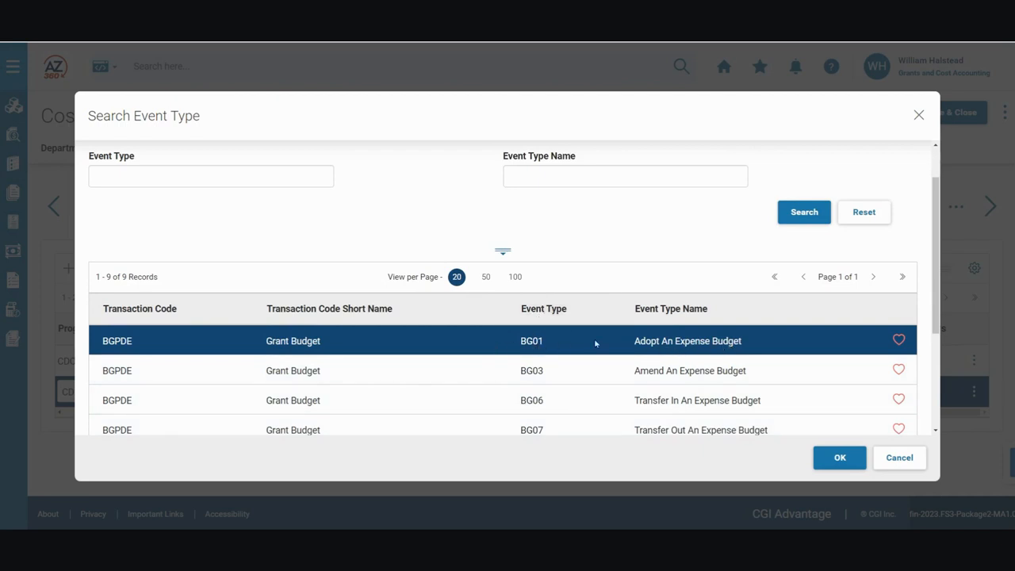
{"action": "left_click", "coordinate": [838, 460]}
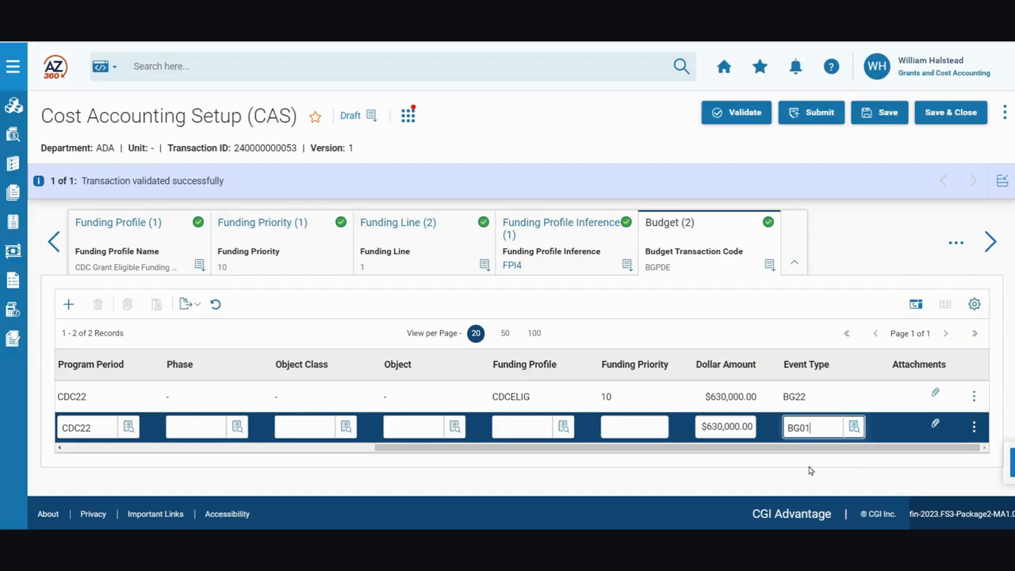
- Validate the Cost Accounting Setup transaction with its two budget lines and submit it for approval
{"action": "left_click", "coordinate": [743, 125]}
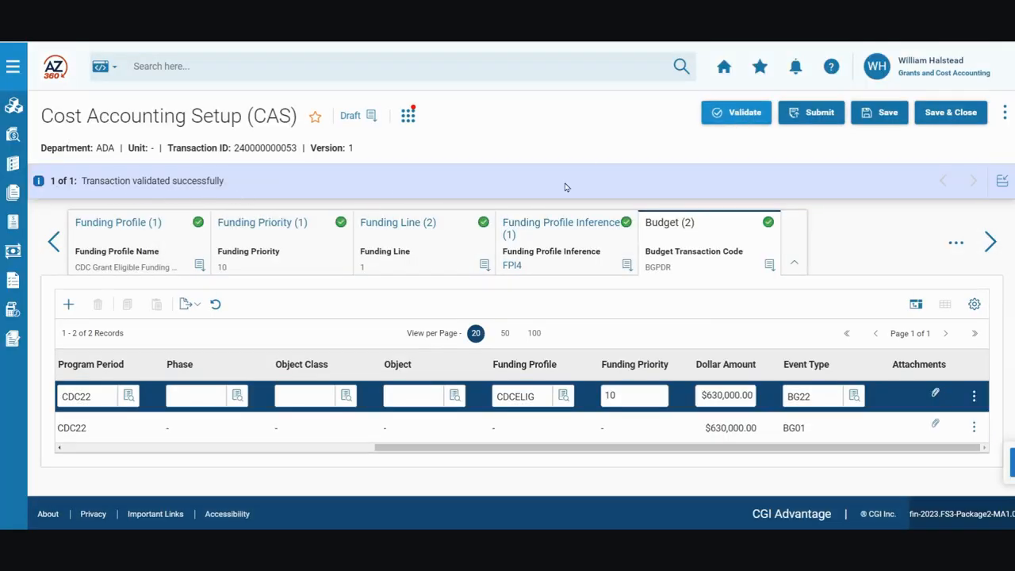
{"action": "left_click", "coordinate": [812, 115]}
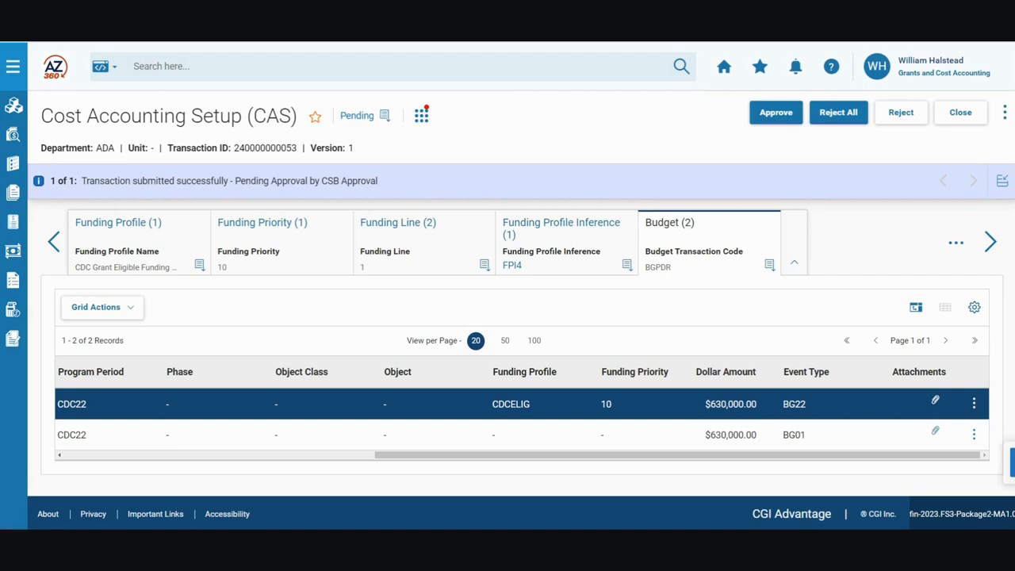
- View the budget transactions created from the Cost Accounting Setup, and return to the home page
{"action": "left_click", "coordinate": [991, 243]}
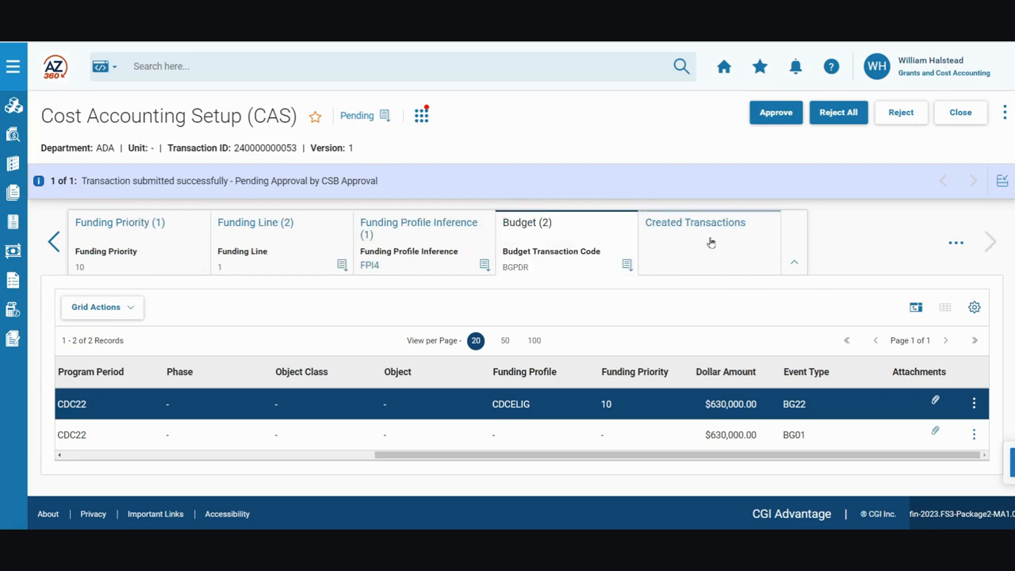
{"action": "left_click", "coordinate": [711, 242]}
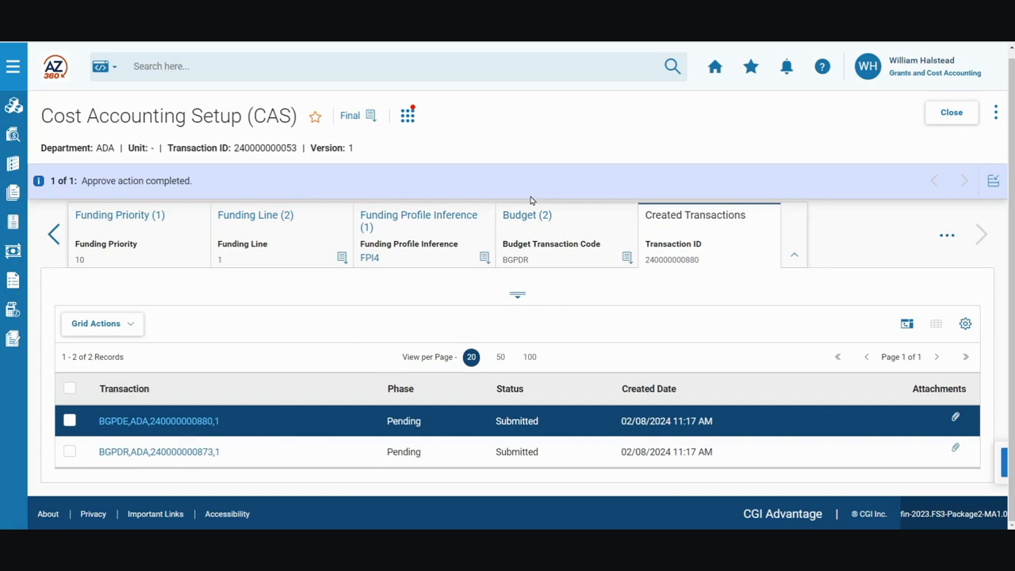
{"action": "left_click", "coordinate": [716, 71]}
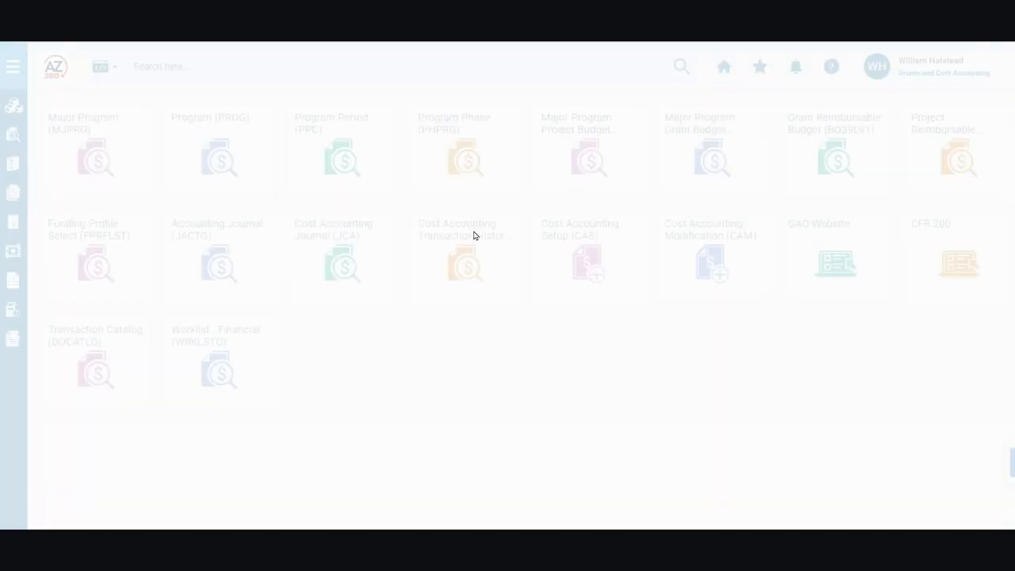